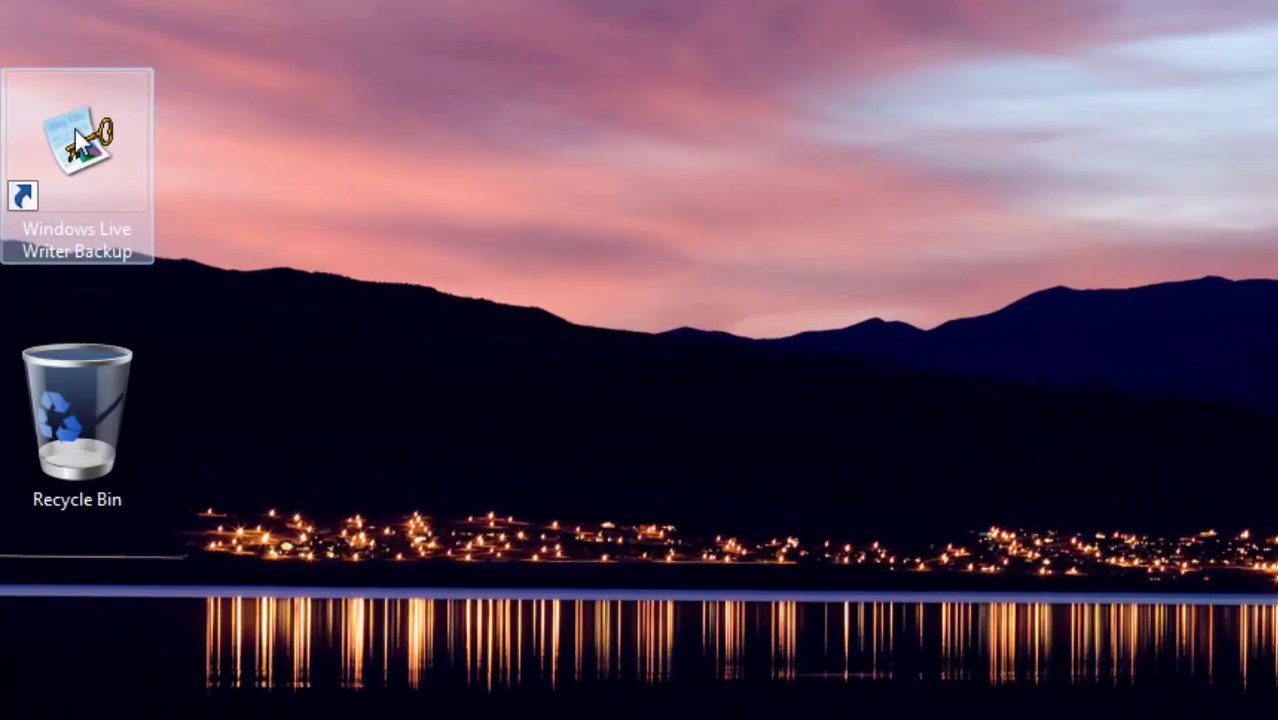
Launch Windows Live Writer Backup with administrator rights, allow it to make changes, and dismiss the update notice.
right_click(77, 140)
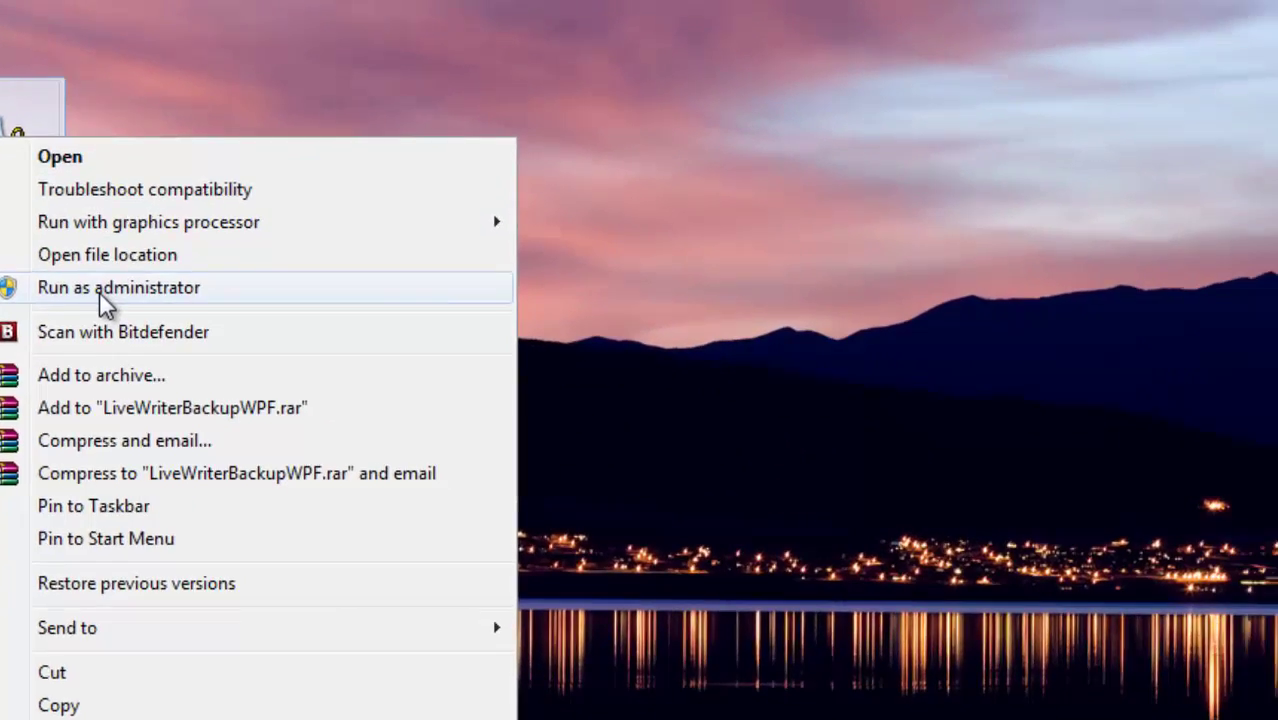
left_click(188, 288)
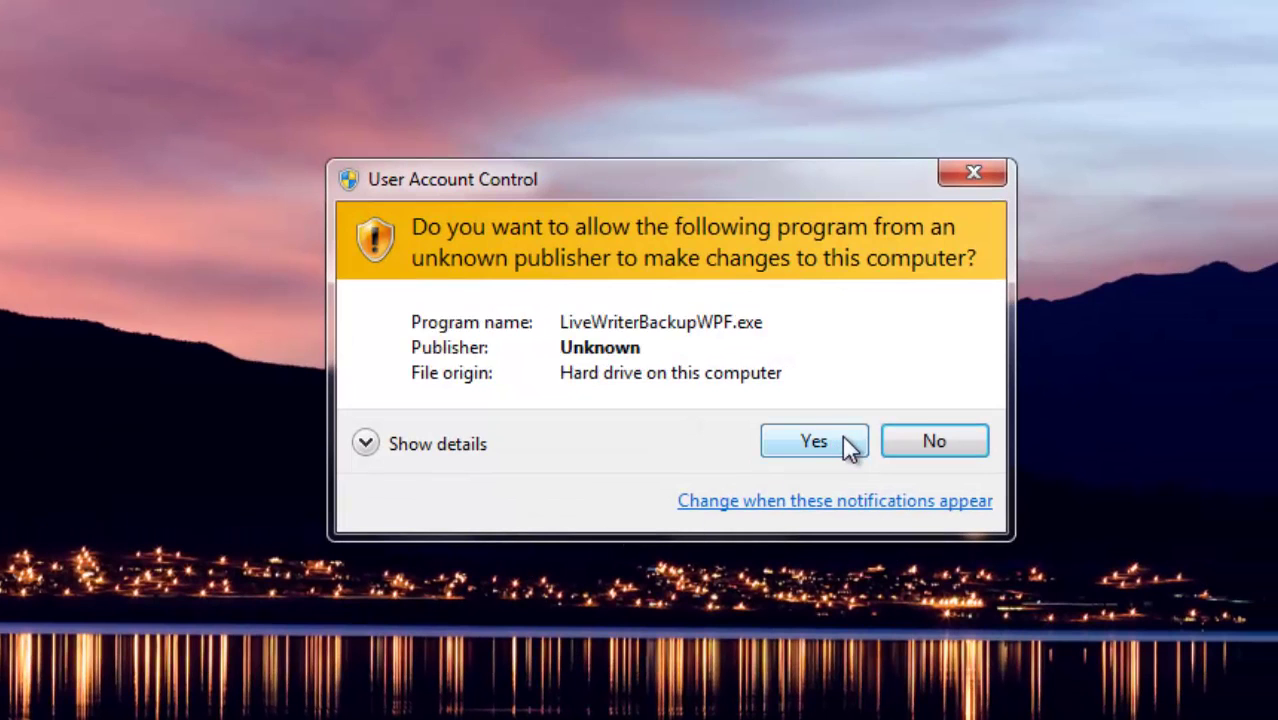
left_click(846, 446)
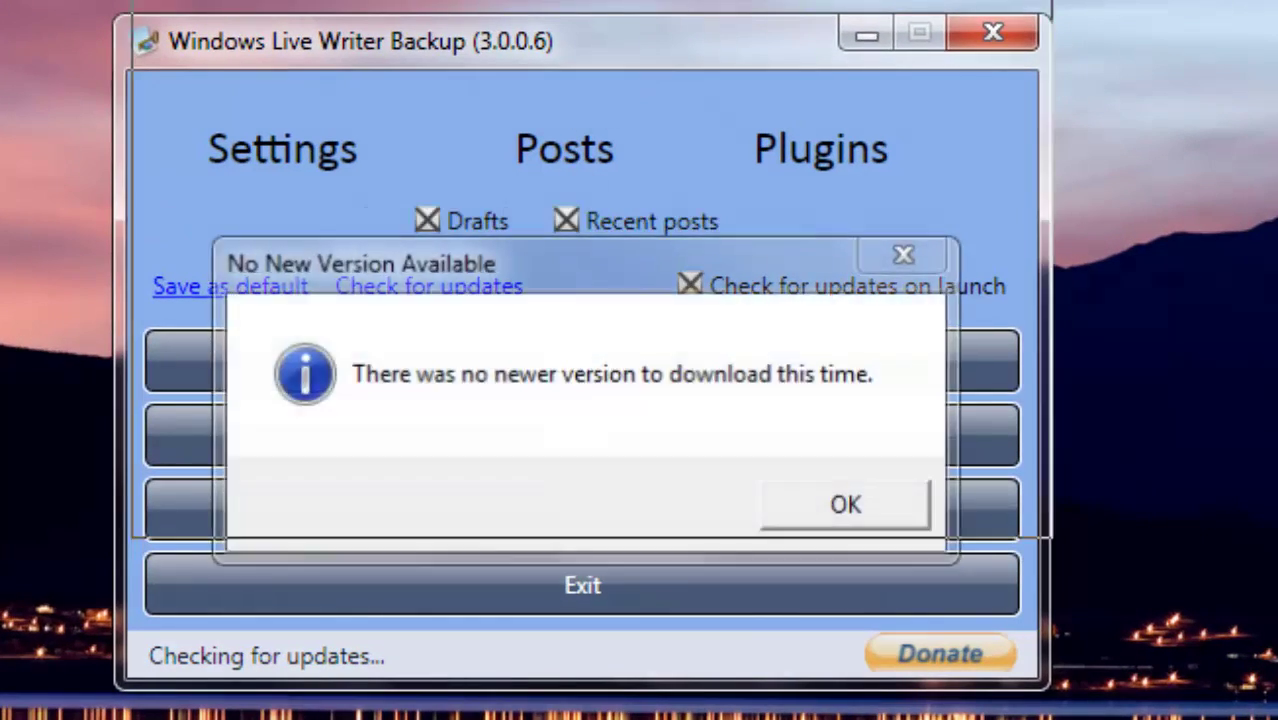
left_click(627, 652)
left_click(606, 448)
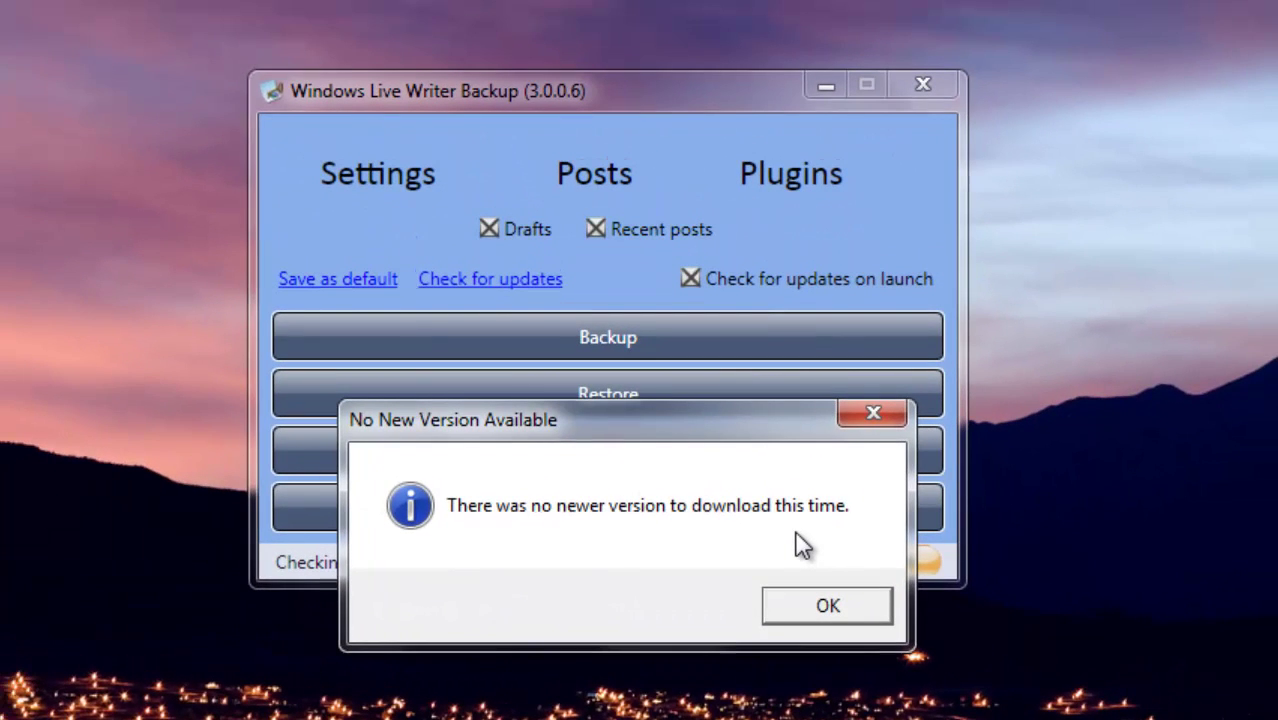
left_click(785, 612)
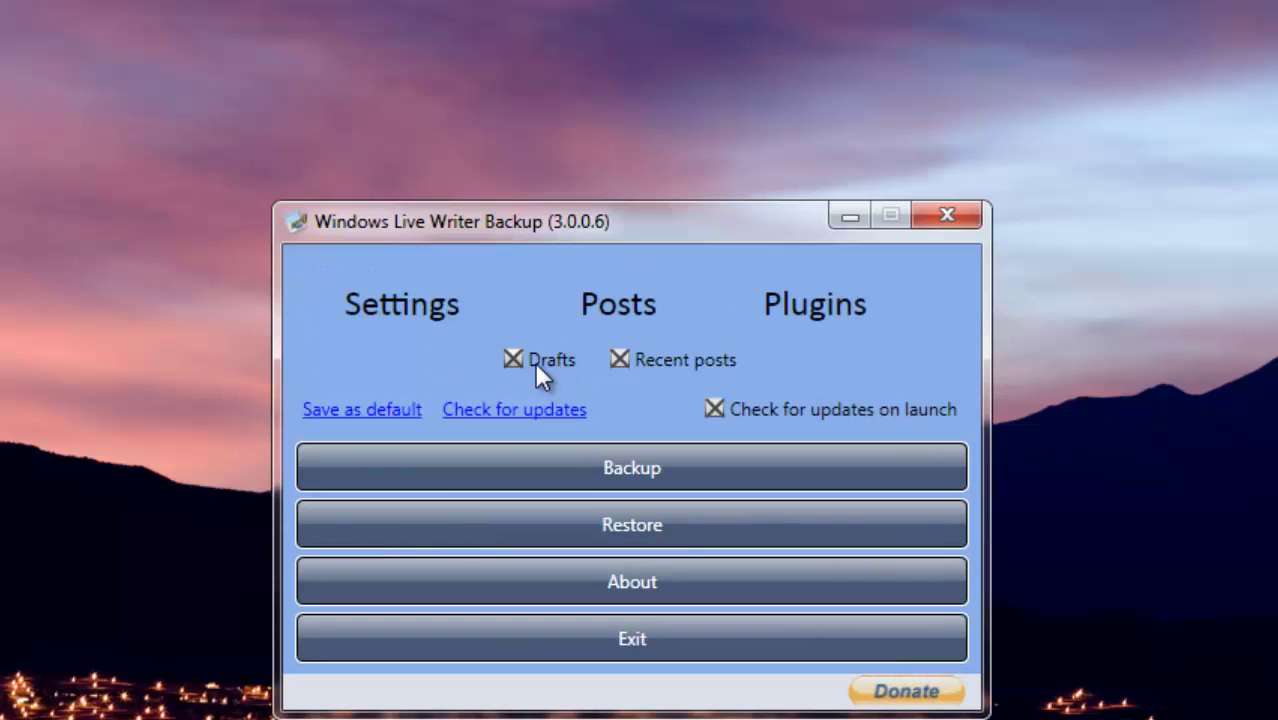
Review the items available for backup in the Settings, Posts and Plugins categories.
left_click(406, 166)
left_click(595, 176)
left_click(824, 302)
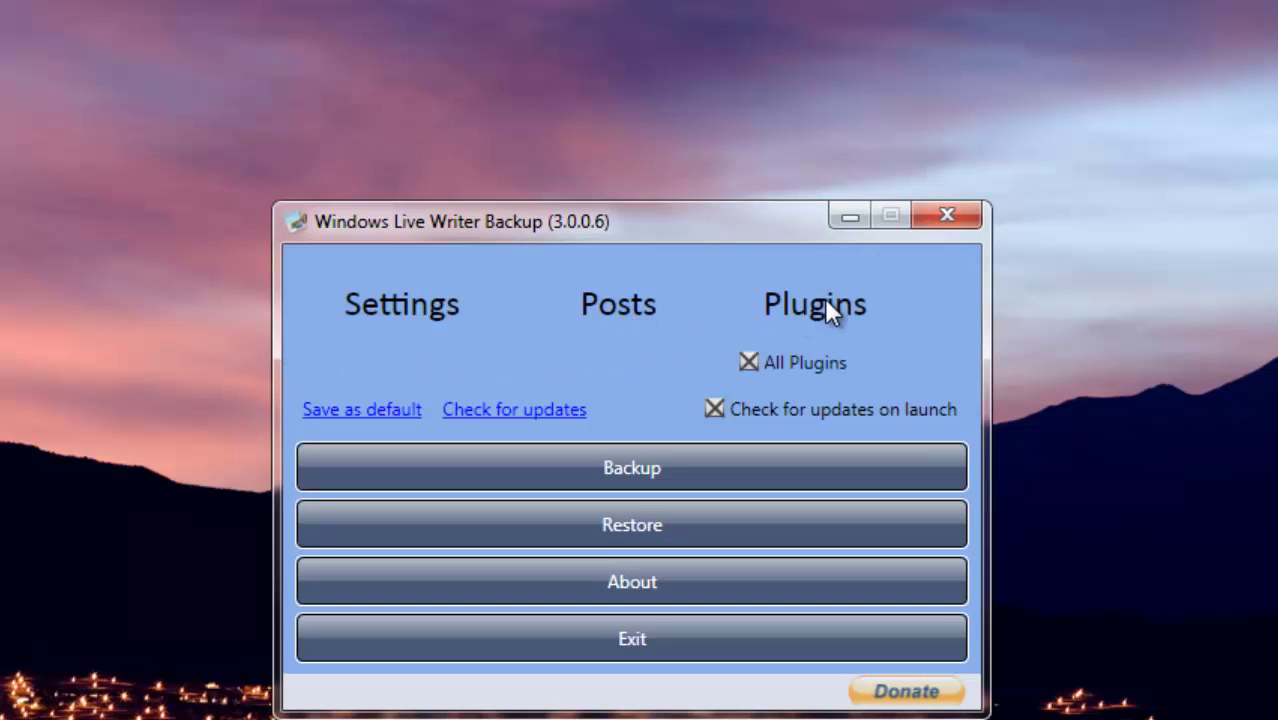
left_click(448, 306)
left_click(617, 313)
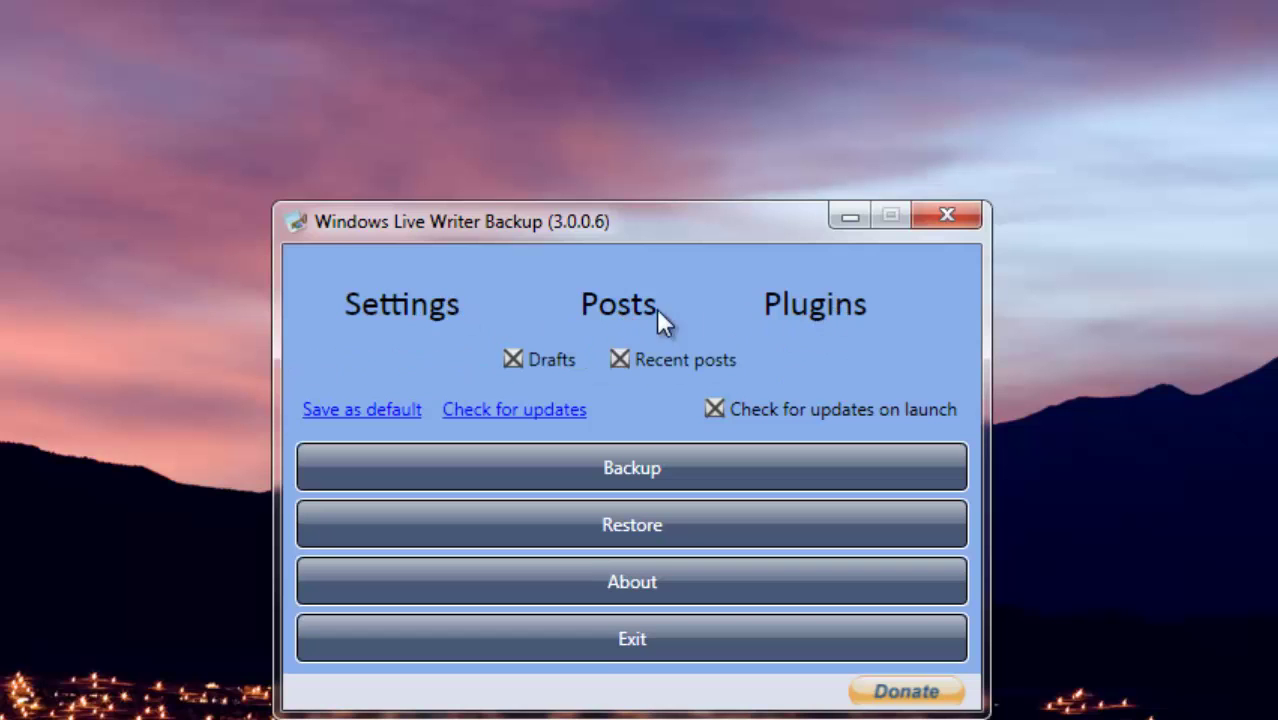
left_click(840, 300)
left_click(390, 308)
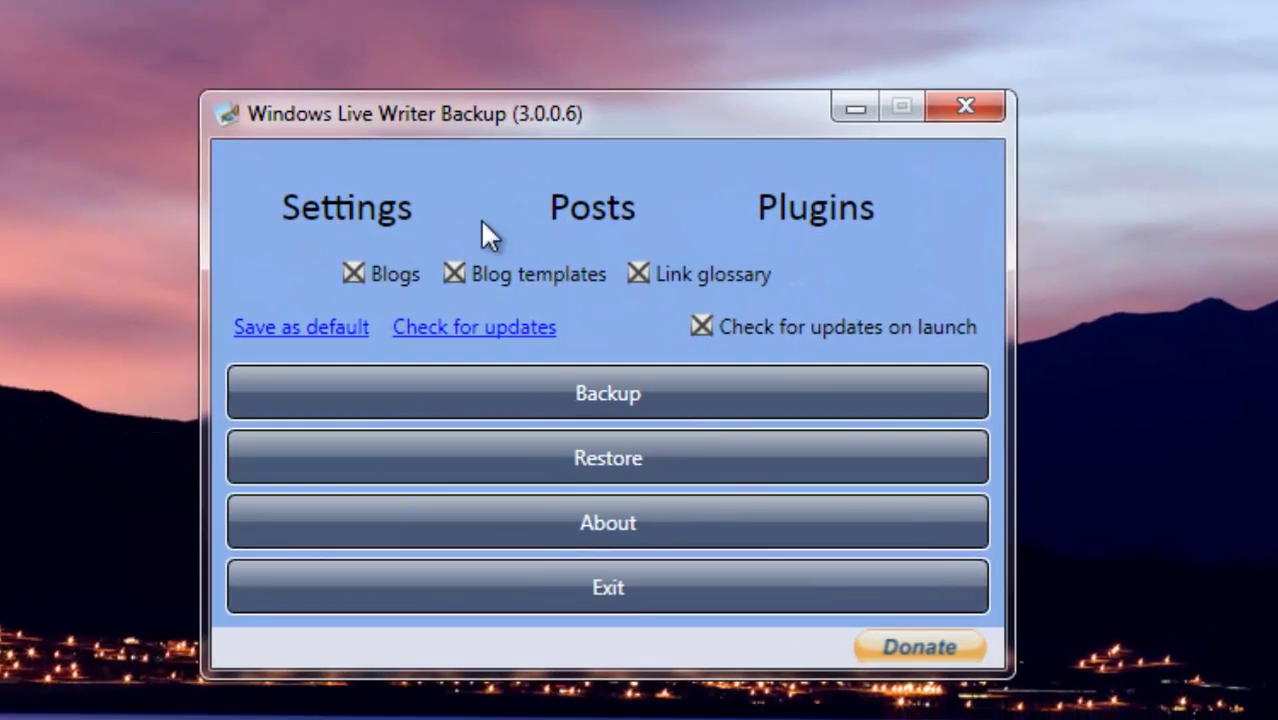
left_click(598, 312)
left_click(368, 217)
left_click(814, 210)
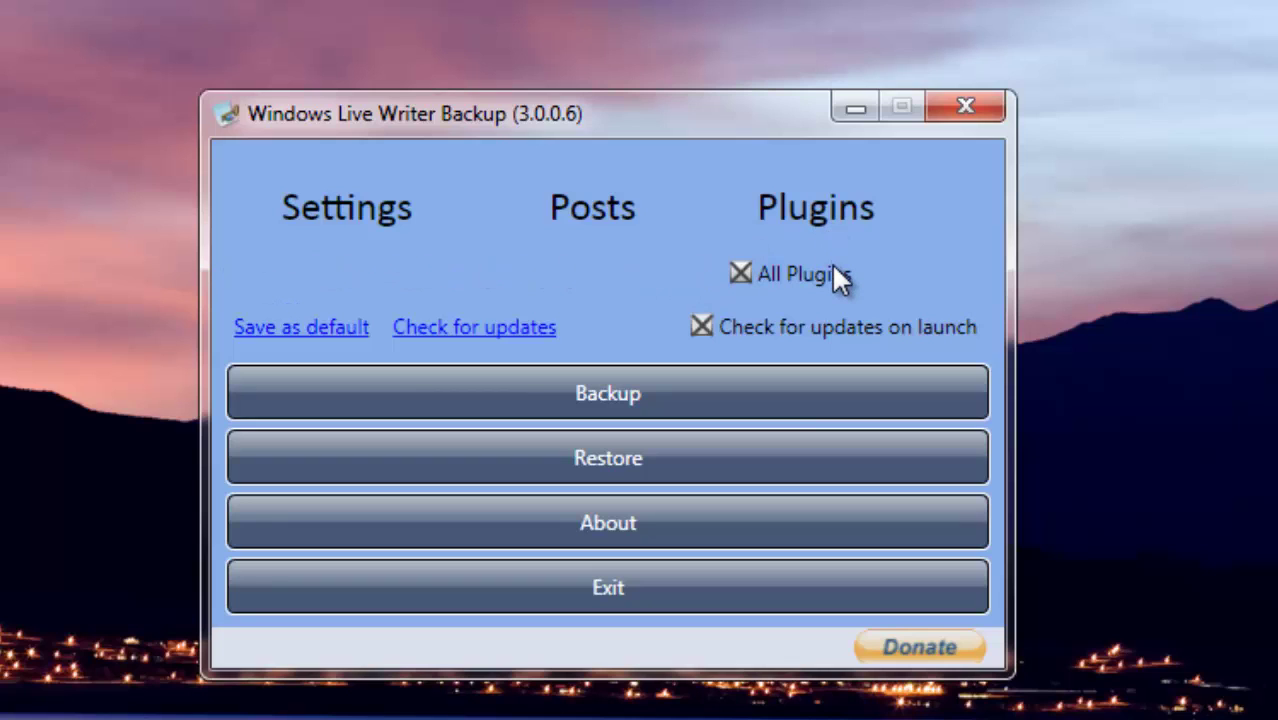
Exclude drafts and recent posts, and save the backup to the Desktop as Live-Writer-Backup.
left_click(582, 200)
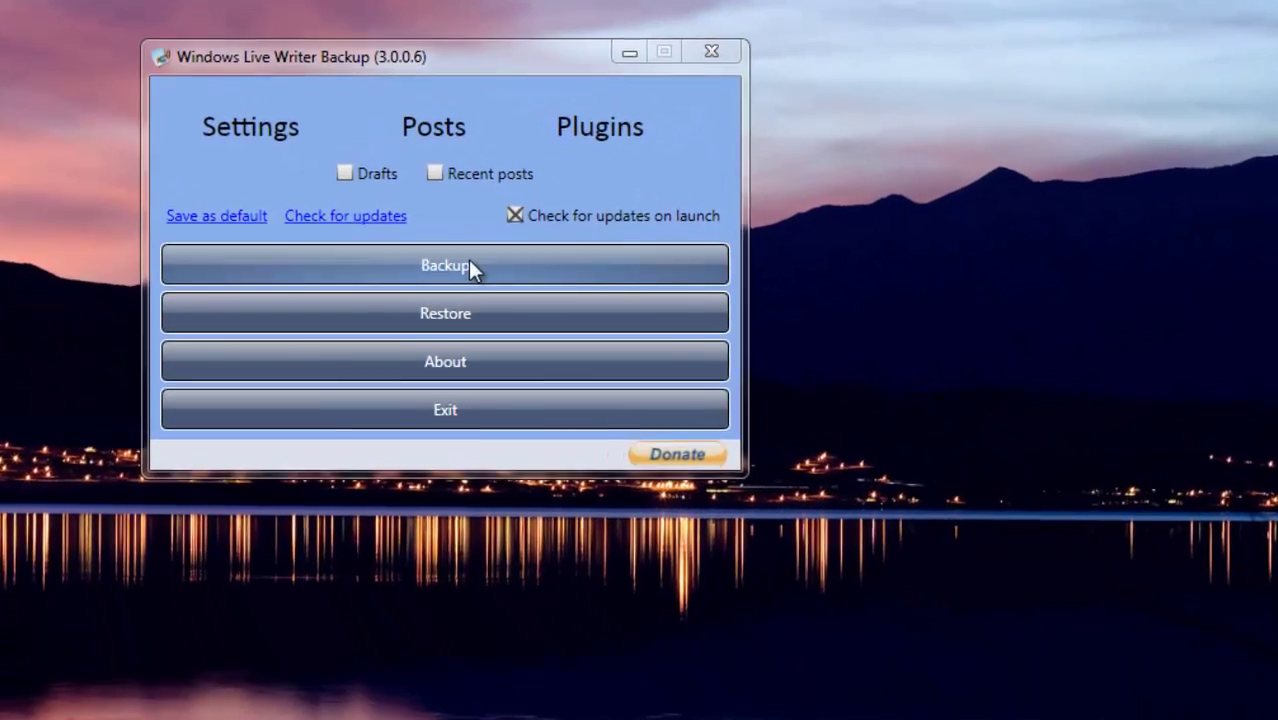
left_click(455, 279)
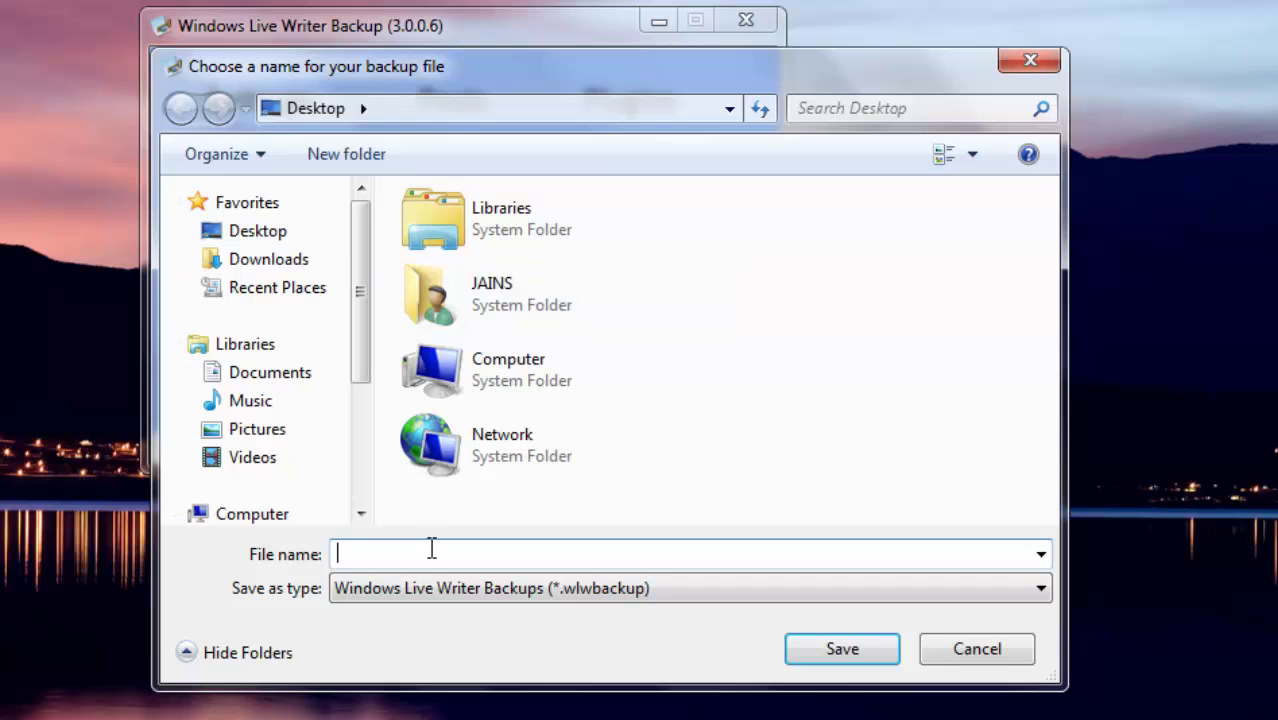
type("Live-Writer-Bac")
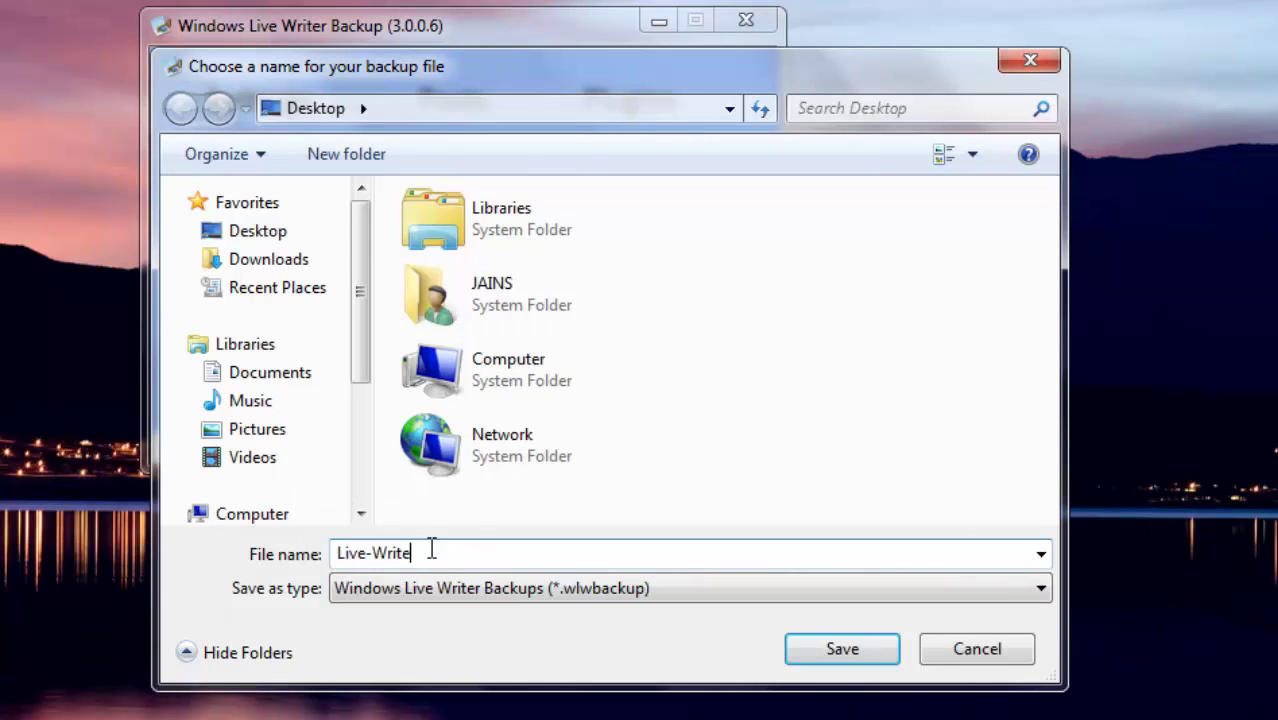
type("kup")
left_click(846, 660)
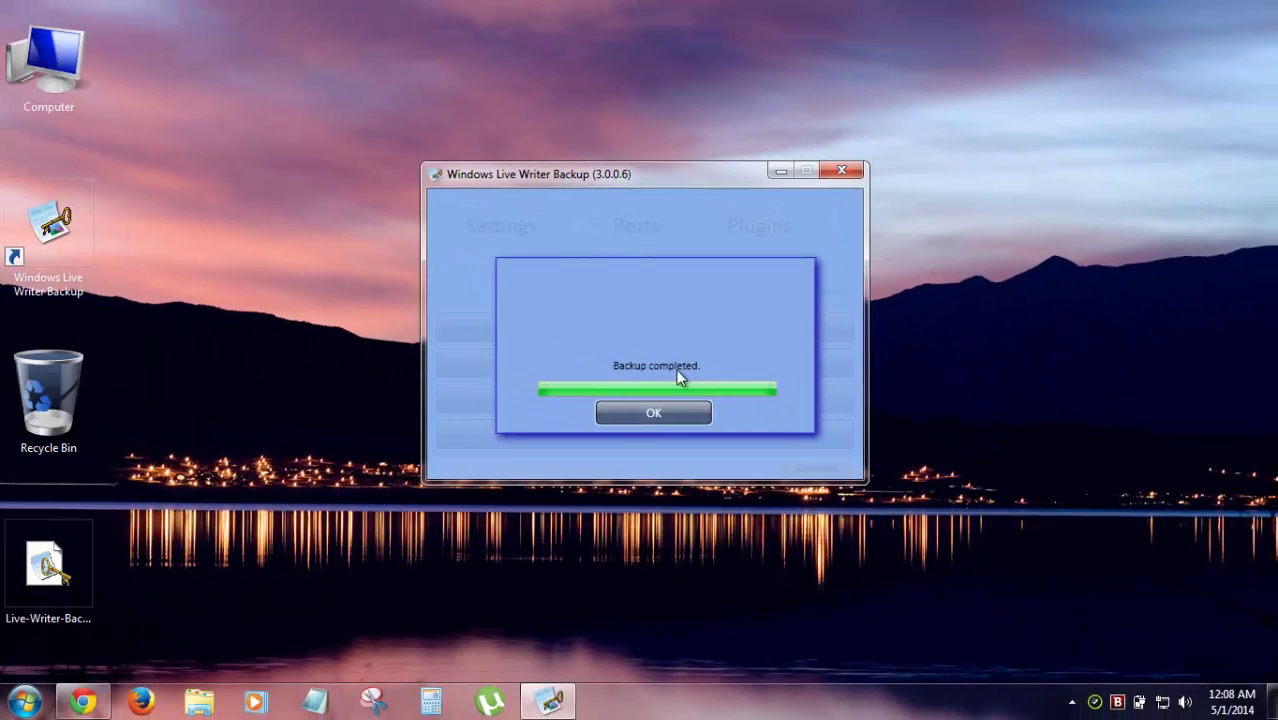
left_click(656, 412)
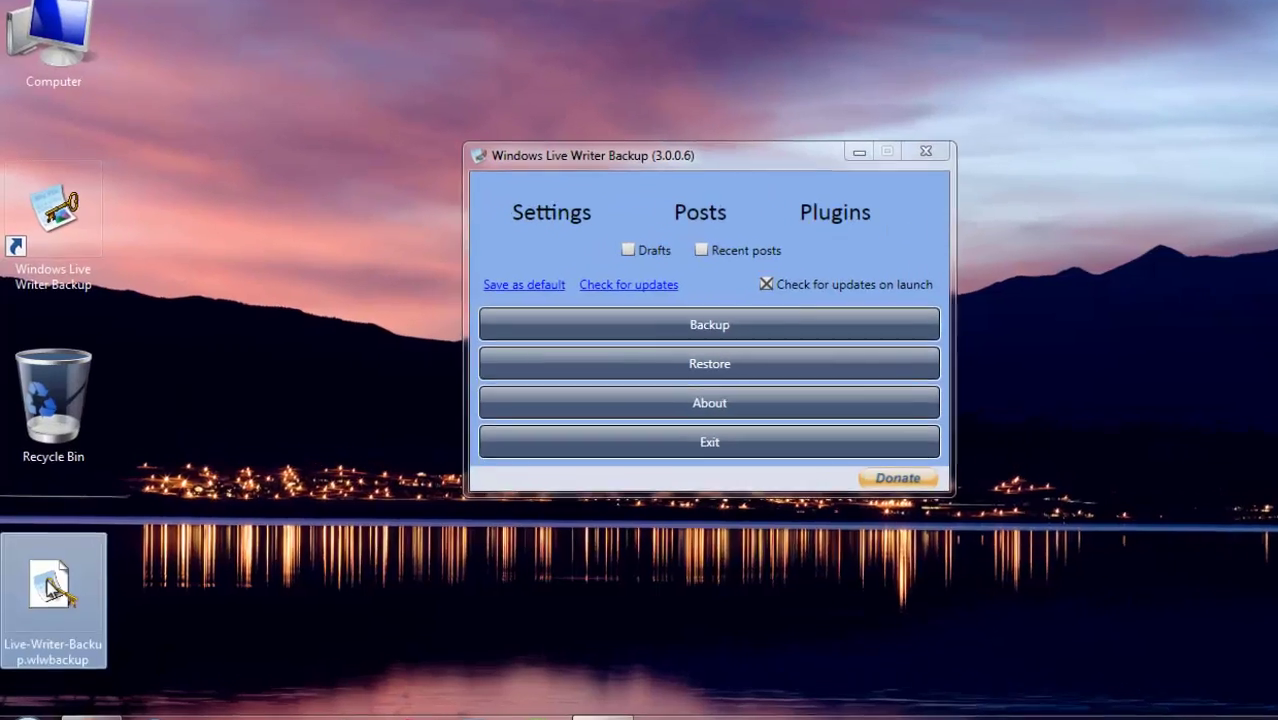
Examine the properties of the Live-Writer-Backup.wlwbackup file on the desktop.
right_click(84, 584)
left_click(155, 624)
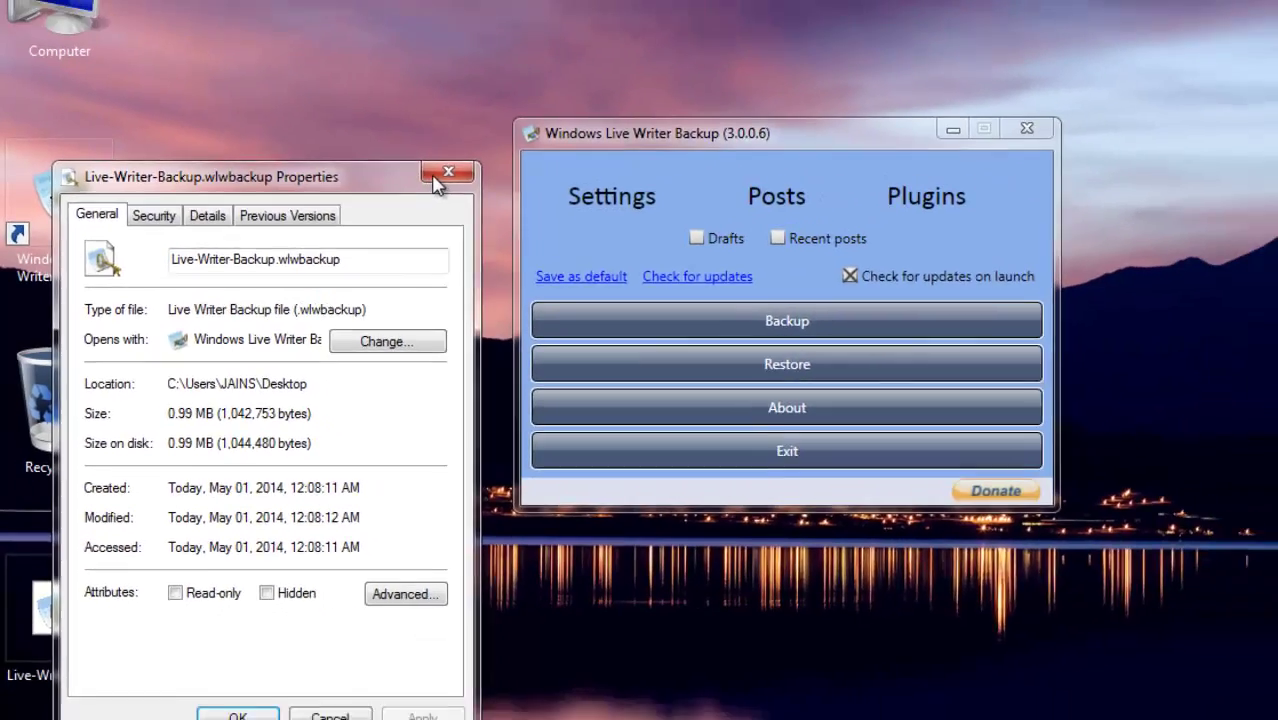
left_click(588, 112)
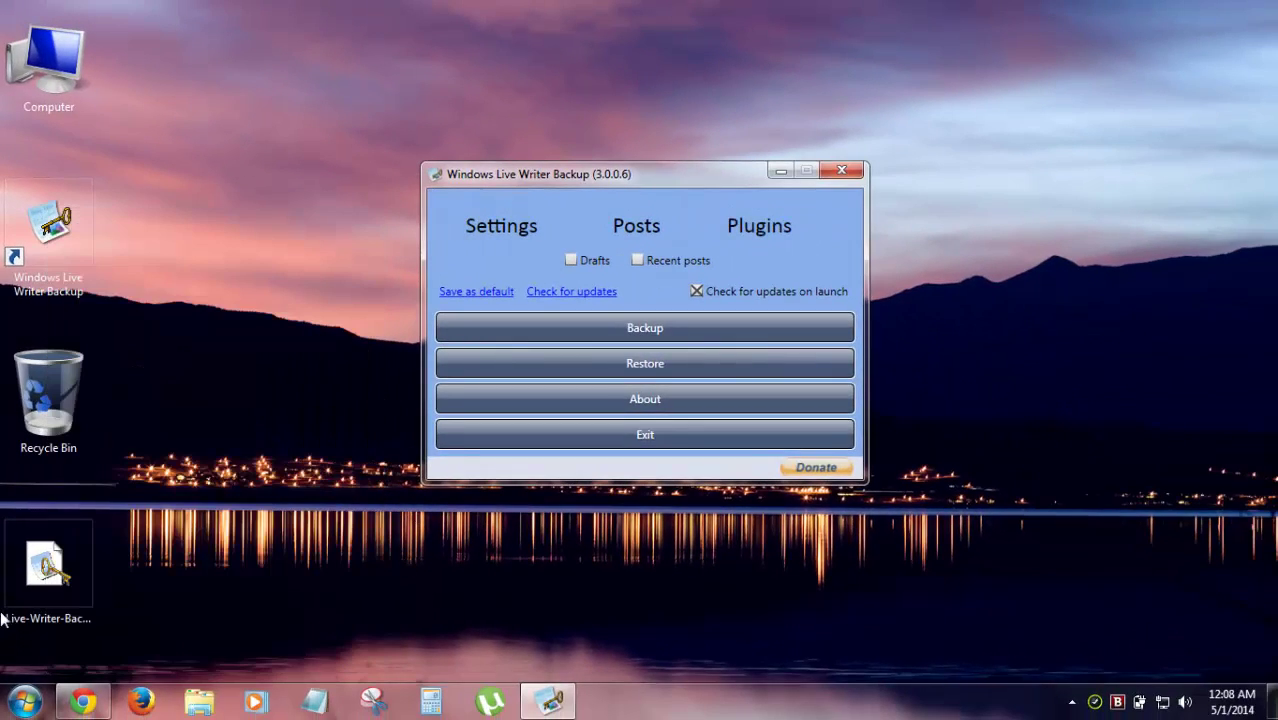
left_click(60, 570)
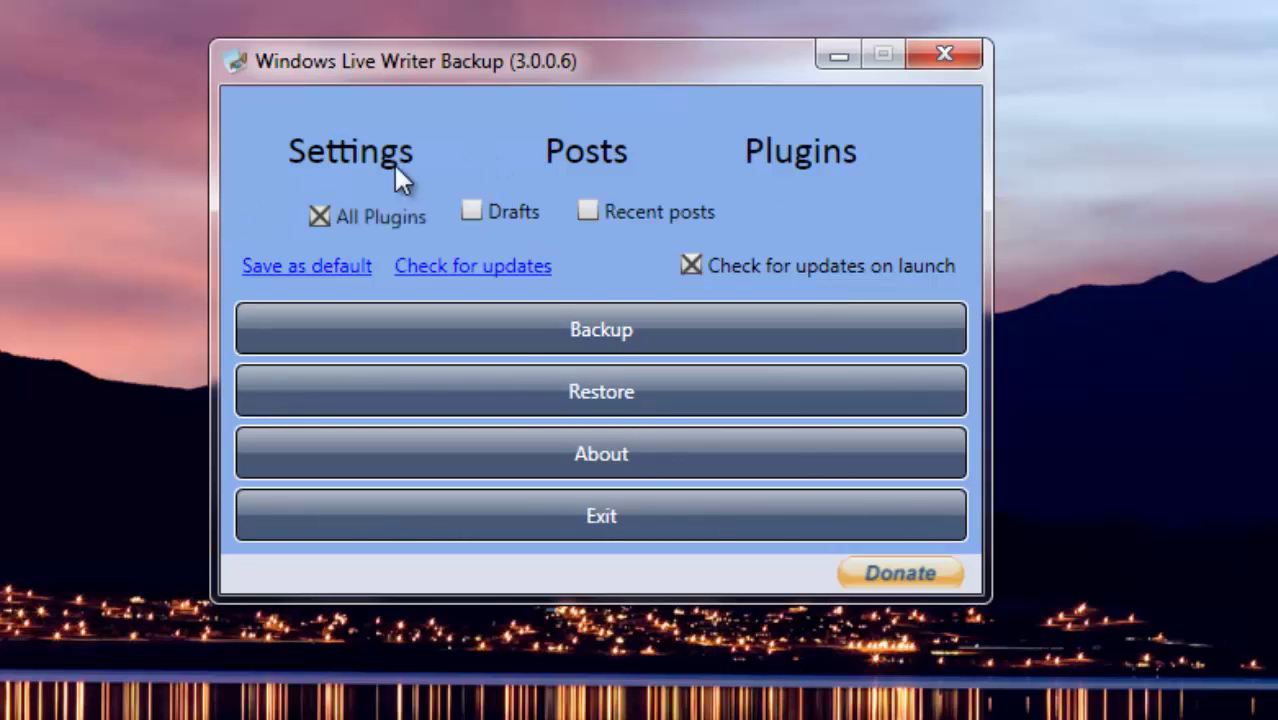
mouse_move(277, 257)
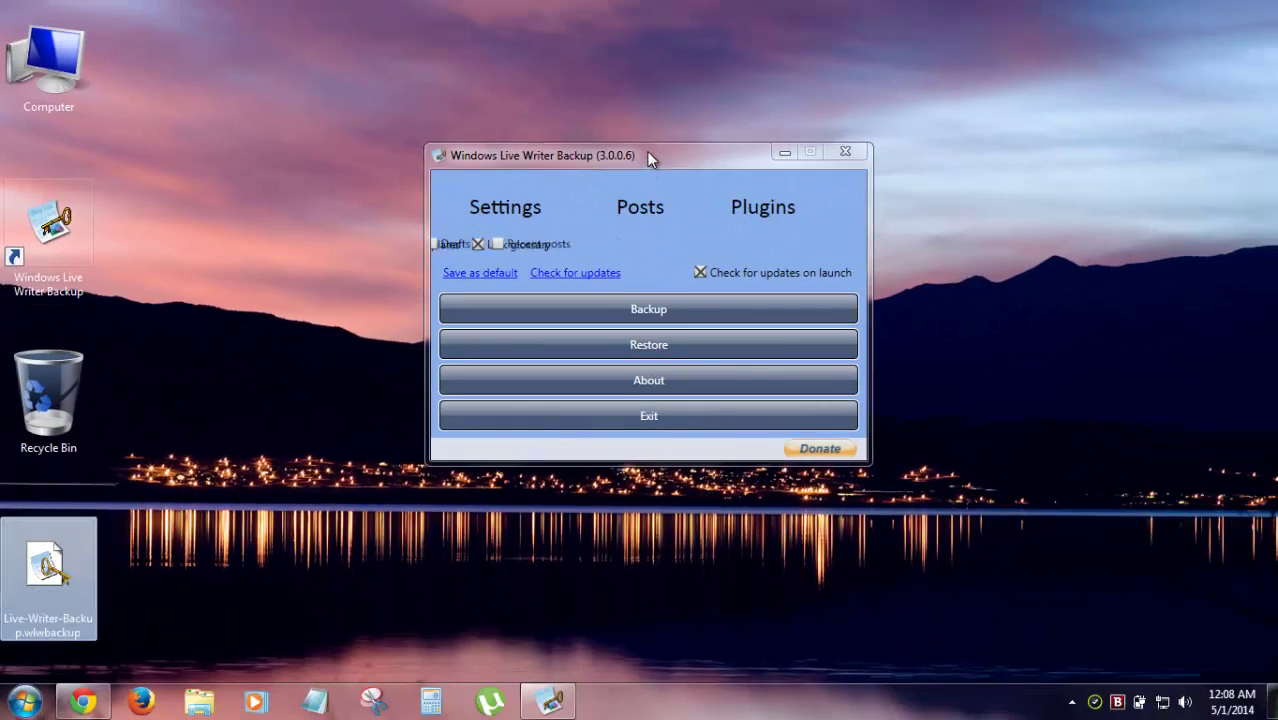
left_click(649, 157)
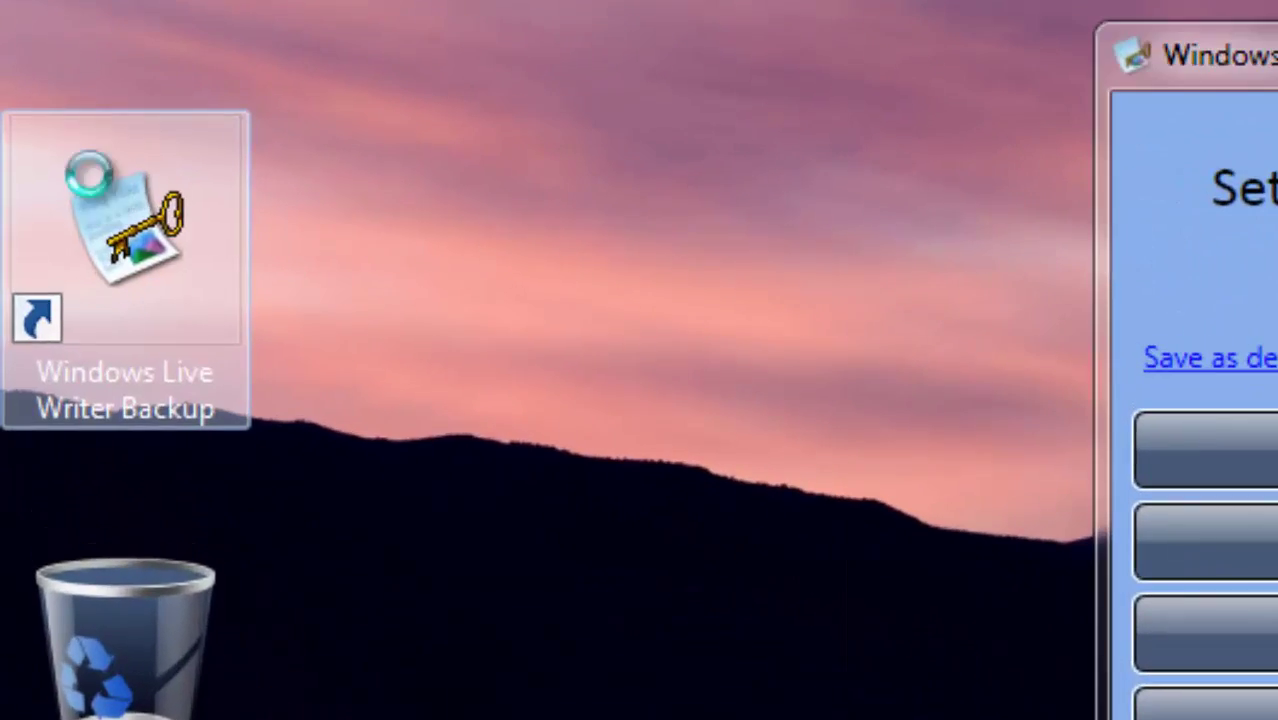
right_click(40, 204)
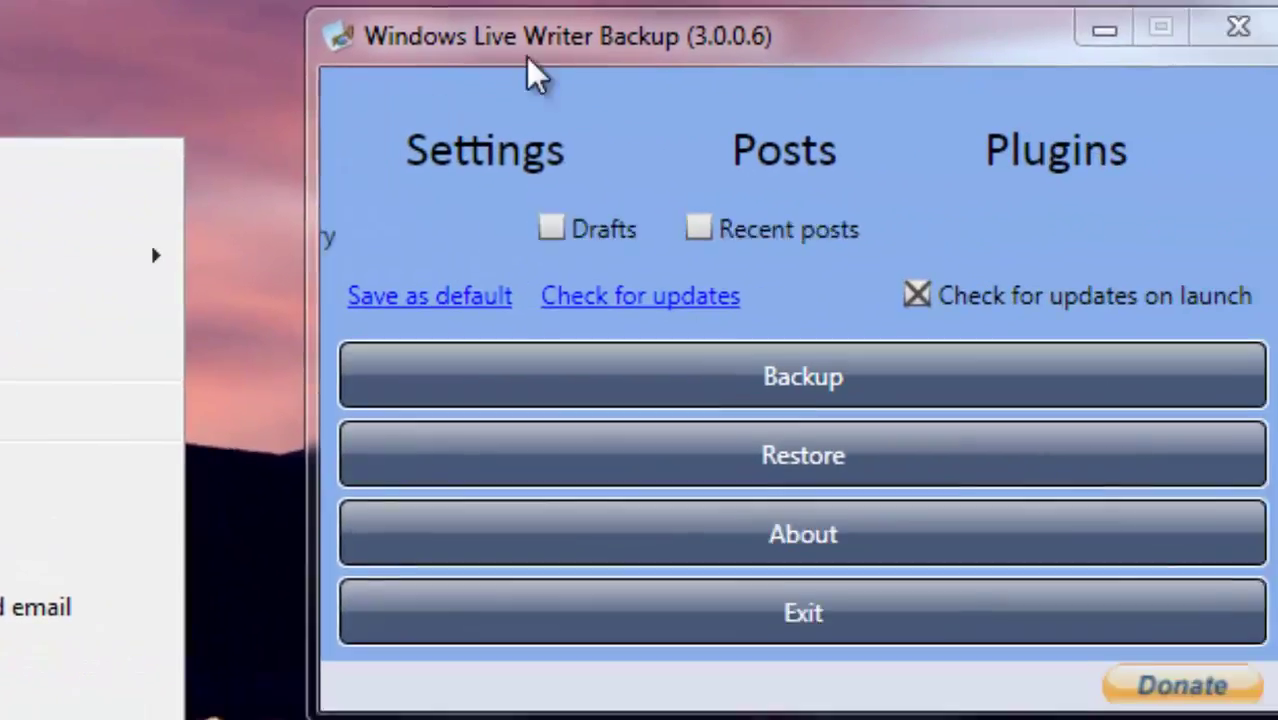
left_click(528, 62)
Select Live-Writer-Backup.wlwbackup on the Desktop as the file to restore from, and cancel the restore.
left_click(720, 431)
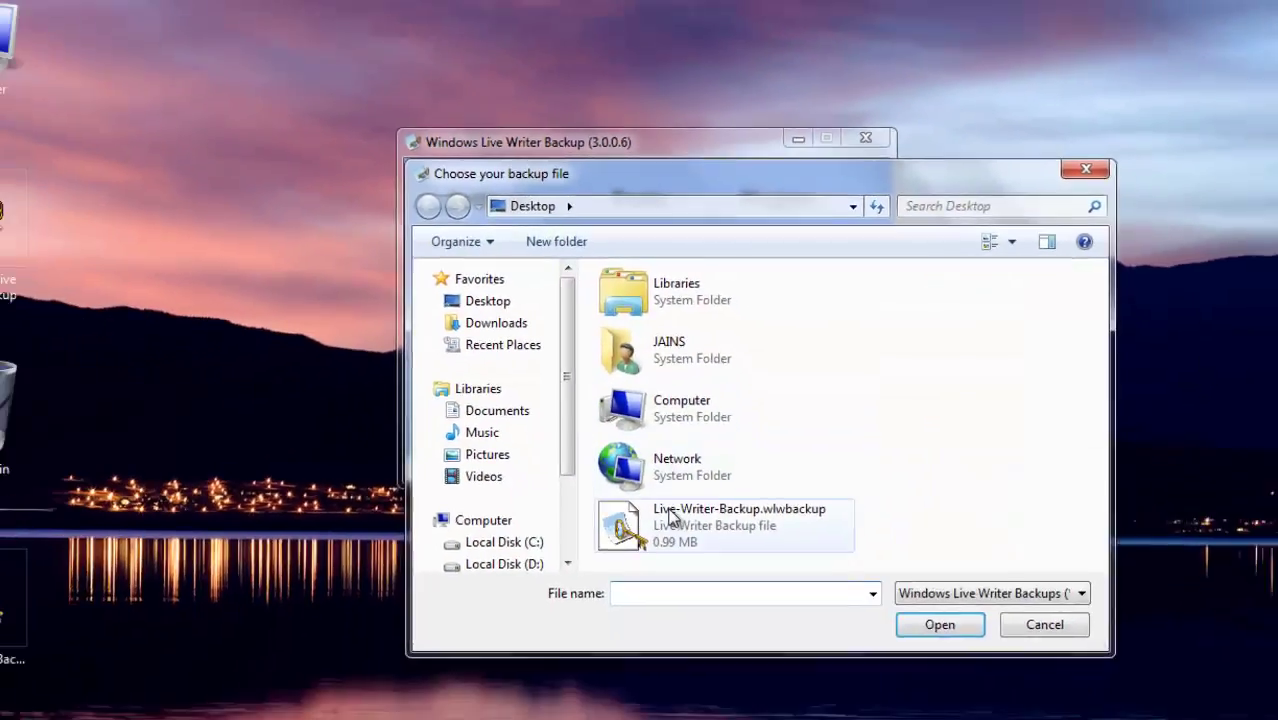
left_click(668, 486)
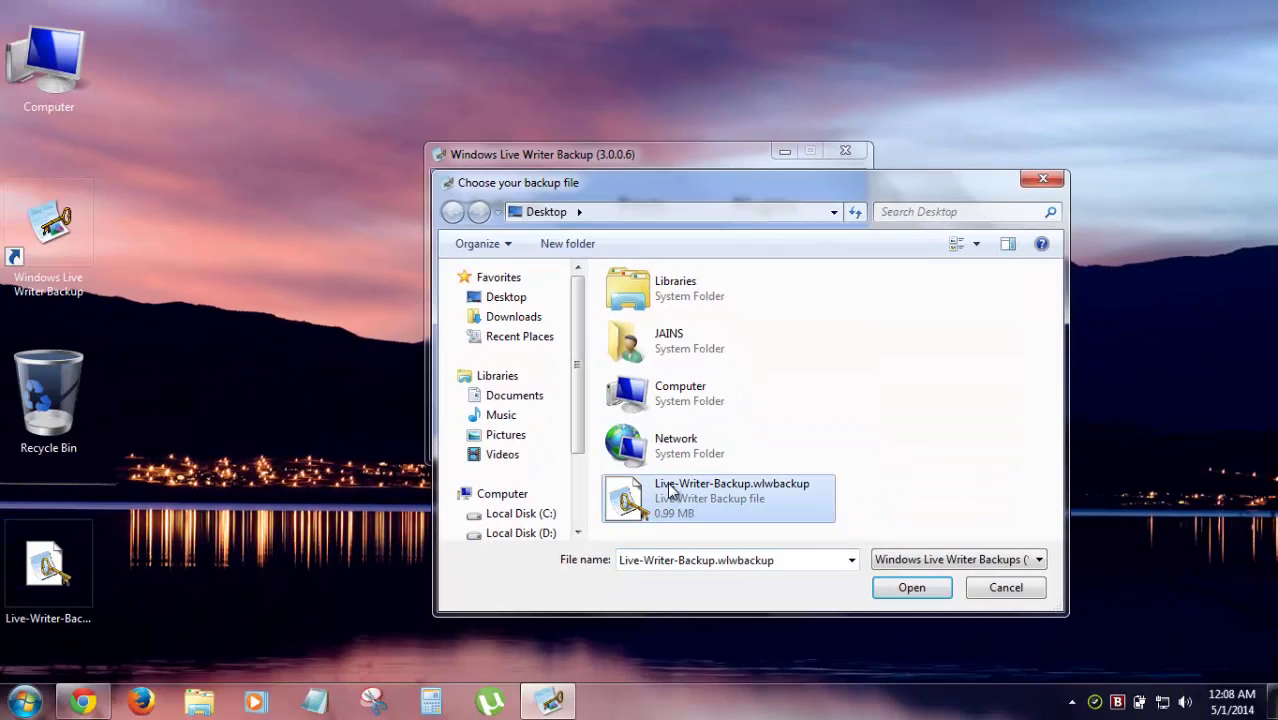
left_click(1005, 588)
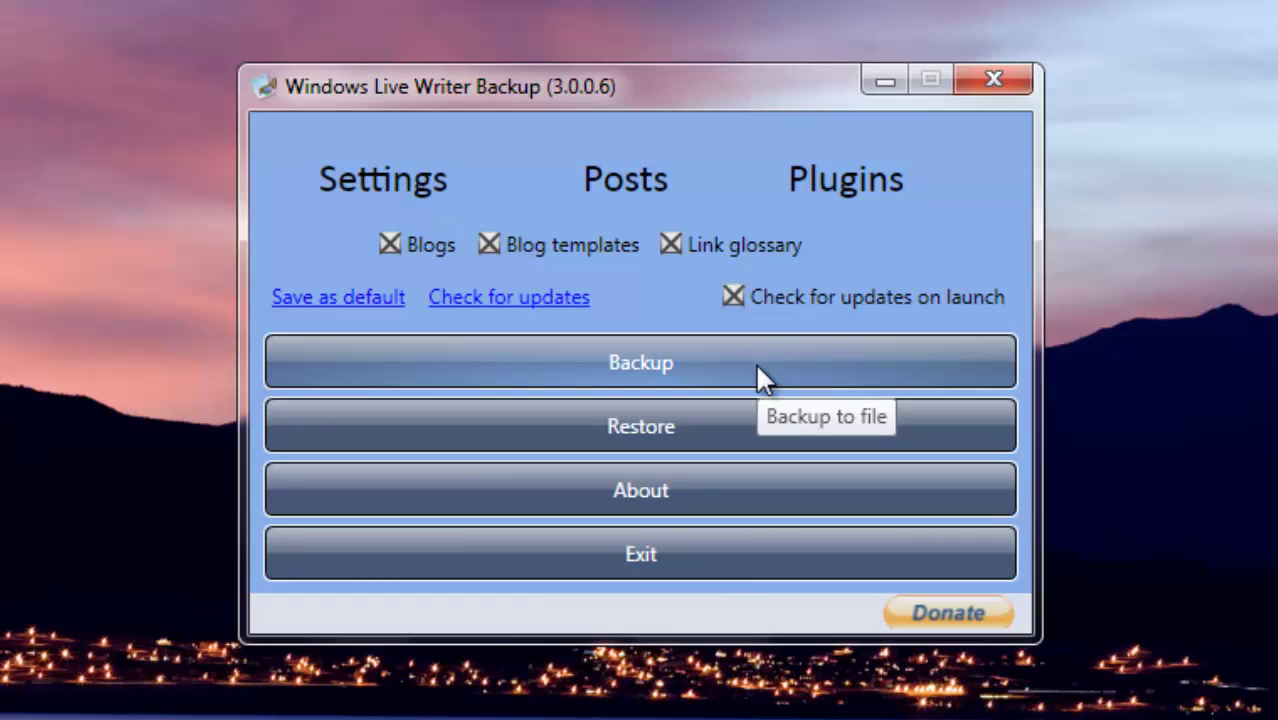
left_click(650, 362)
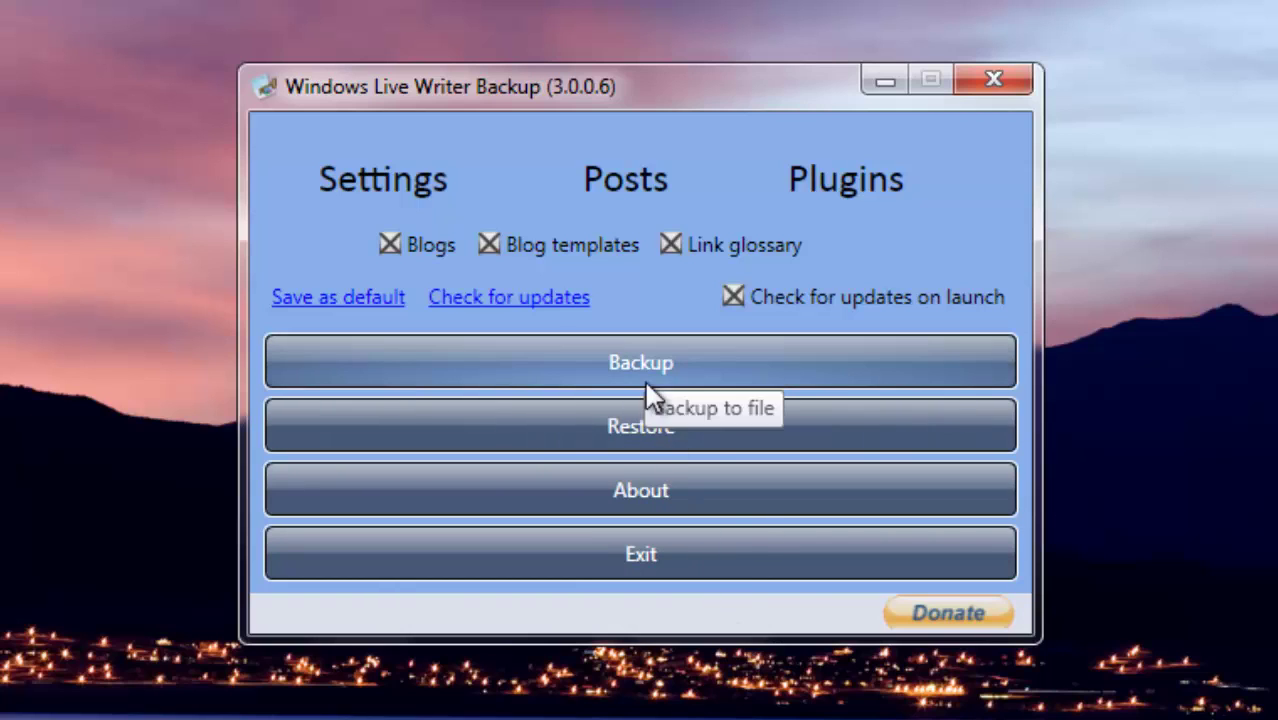